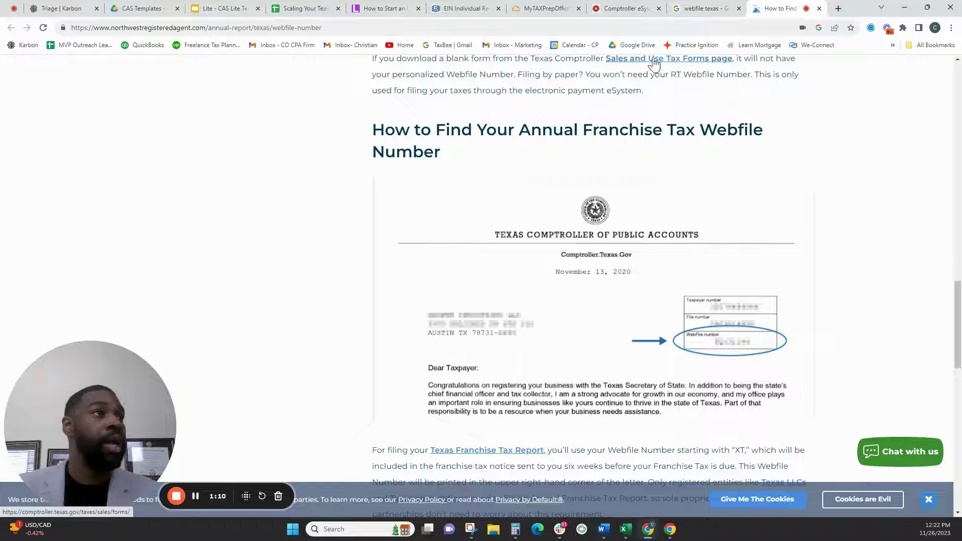
# - From the eSystems tab, search Google for 'texas franchise tax controller'
pyautogui.click(638, 11)
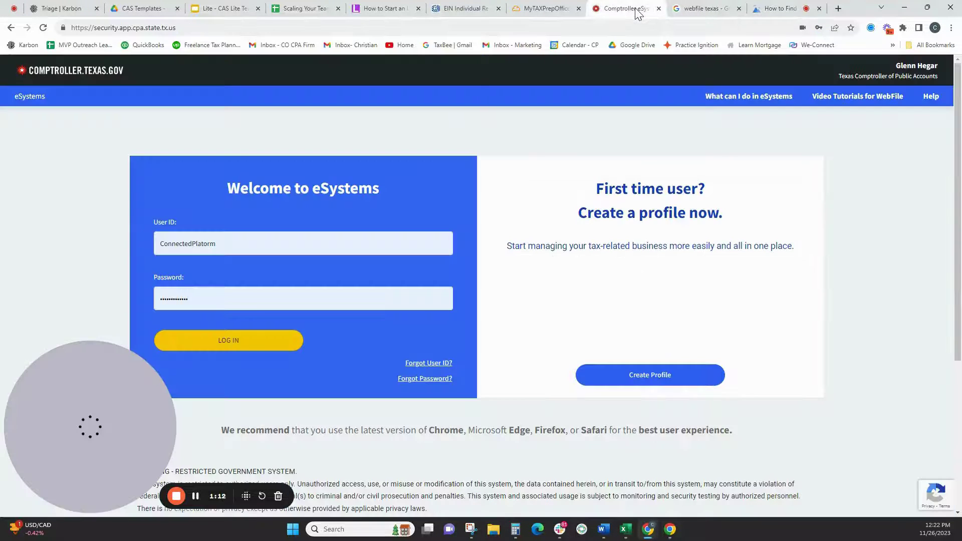
pyautogui.click(210, 28)
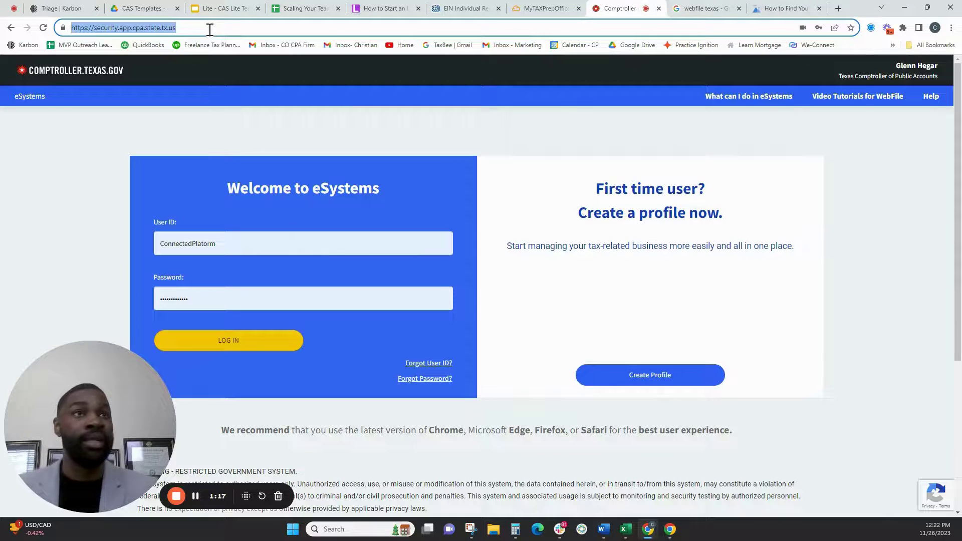
pyautogui.write('texas franchise ')
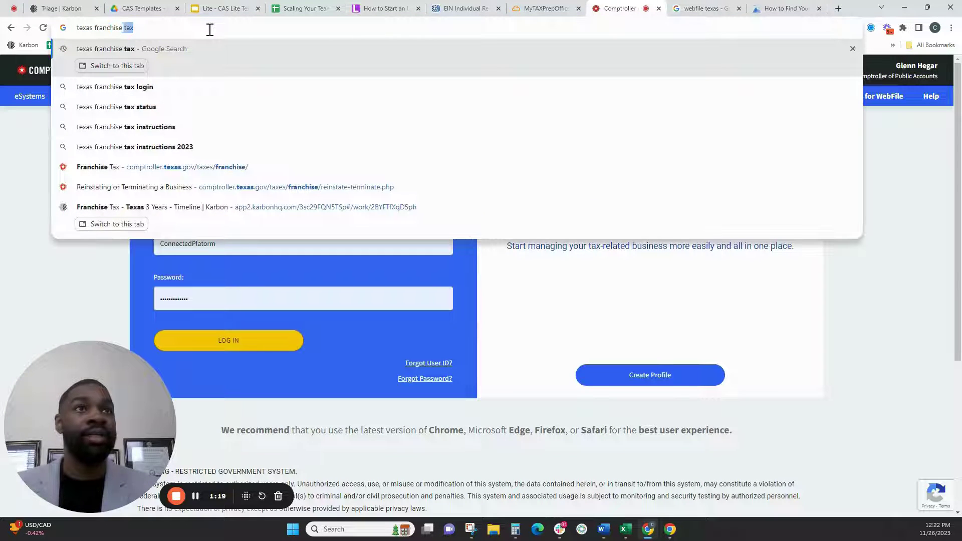
pyautogui.write('tax controller')
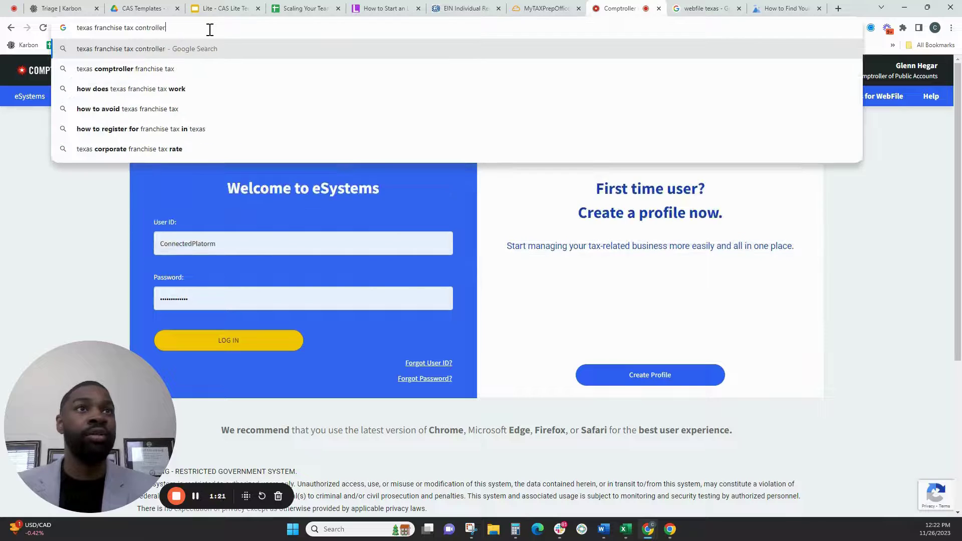
pyautogui.press('Return')
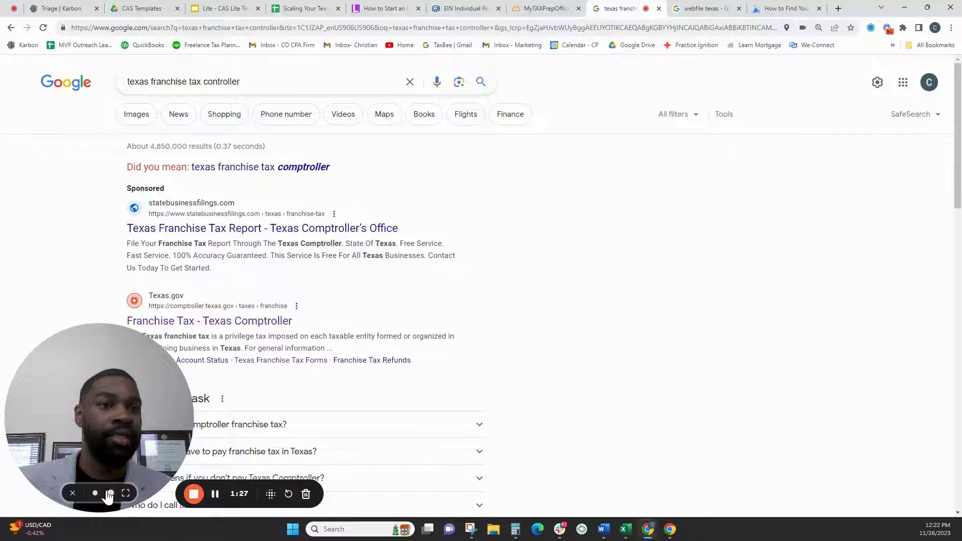
pyautogui.click(95, 493)
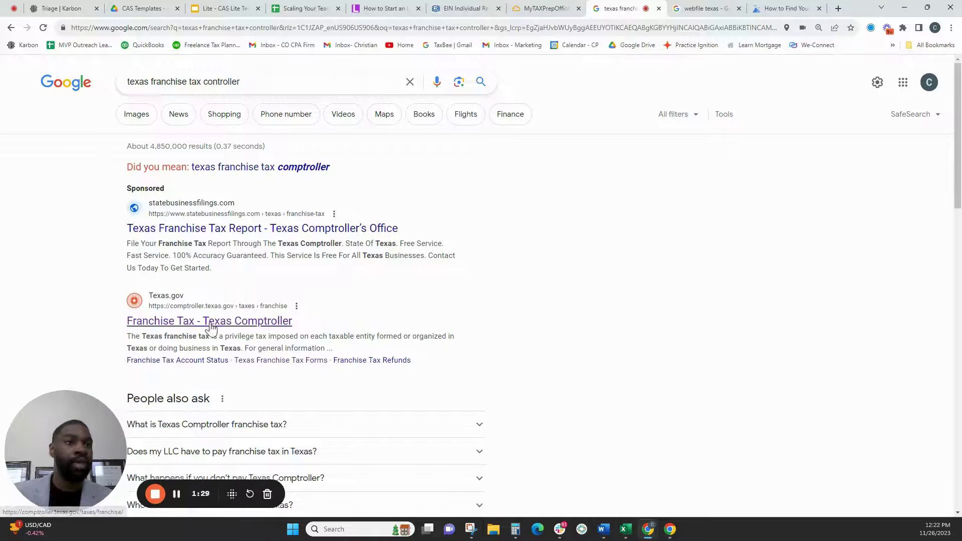
# - Open the 'Franchise Tax - Texas Comptroller' result and follow its Webfile eSystems Login link
pyautogui.click(210, 321)
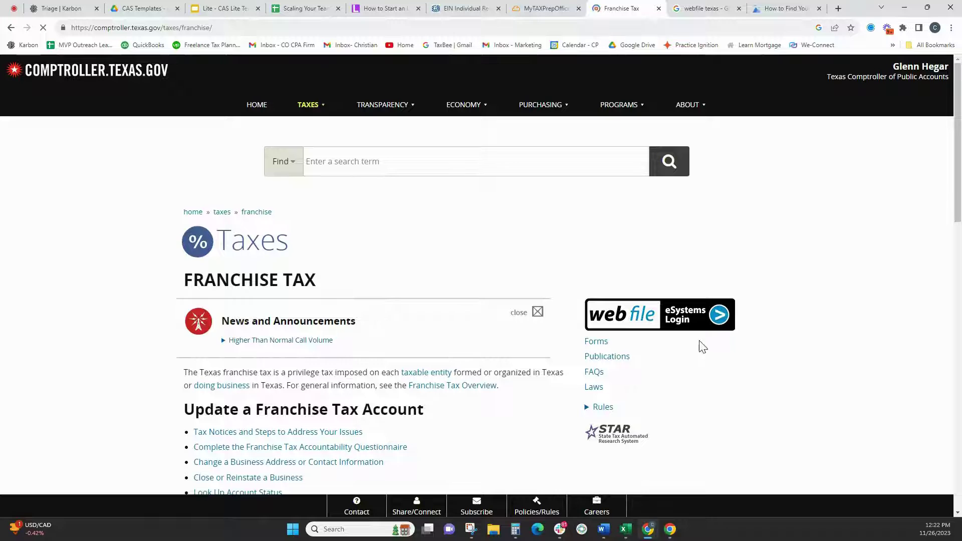
pyautogui.click(676, 327)
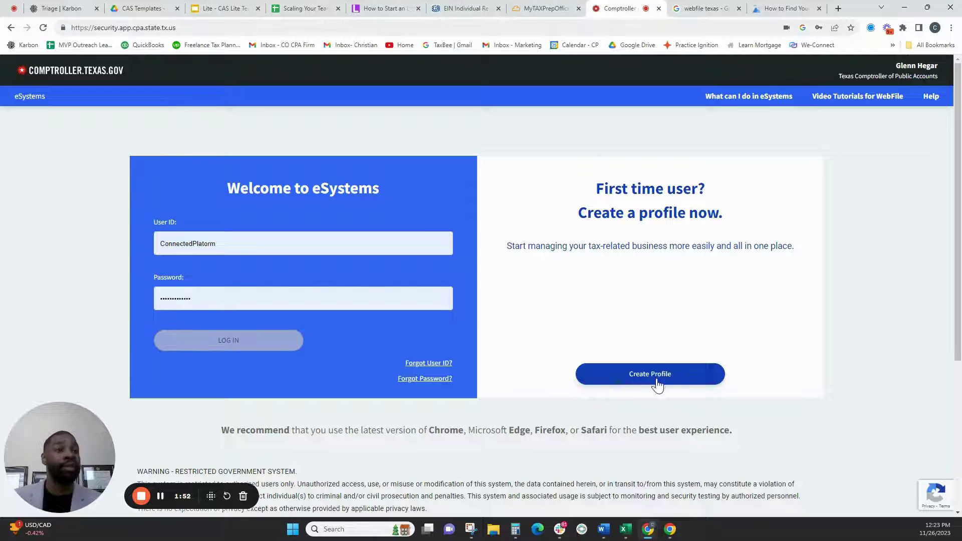
# - Log in, choose '+ Assign Taxes/Fees', and place the cursor in the Taxpayer Number field
pyautogui.click(277, 340)
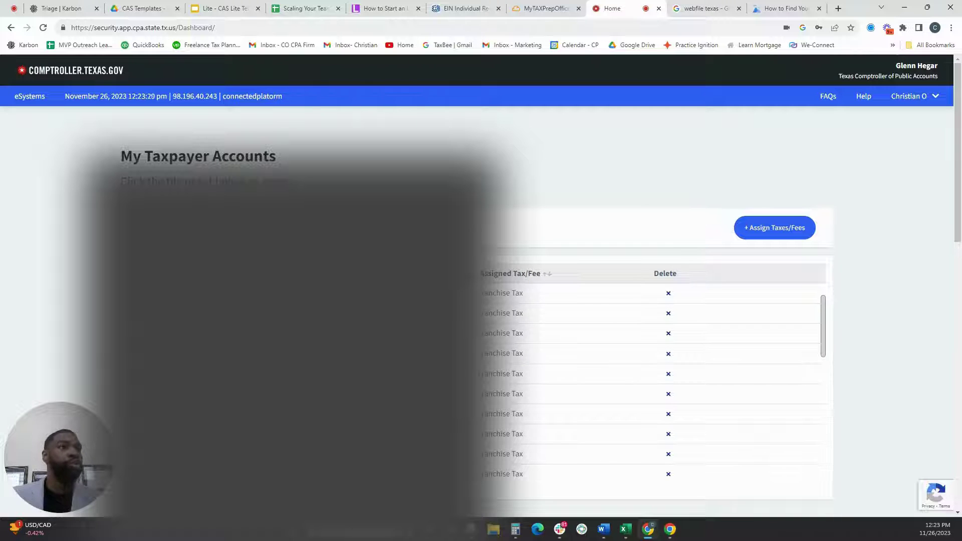
pyautogui.click(769, 228)
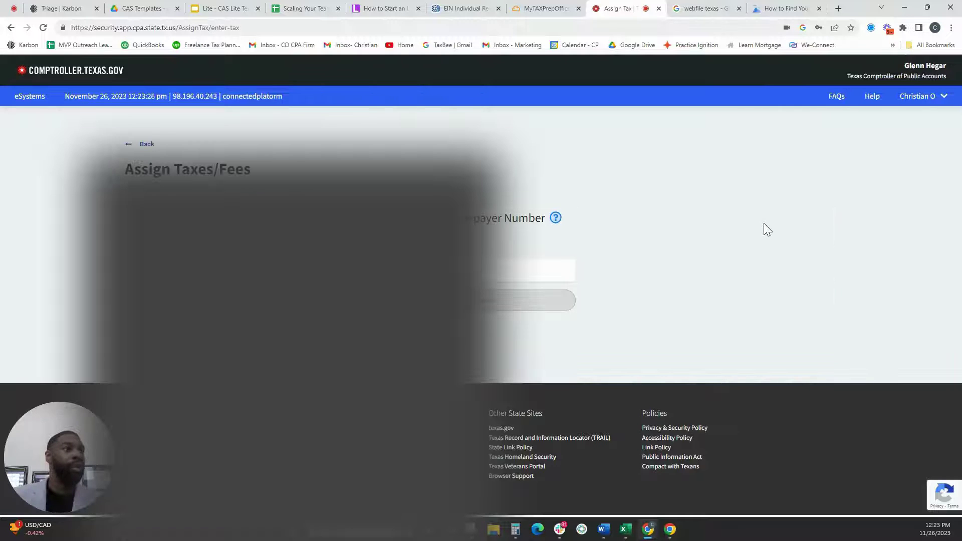
pyautogui.click(467, 270)
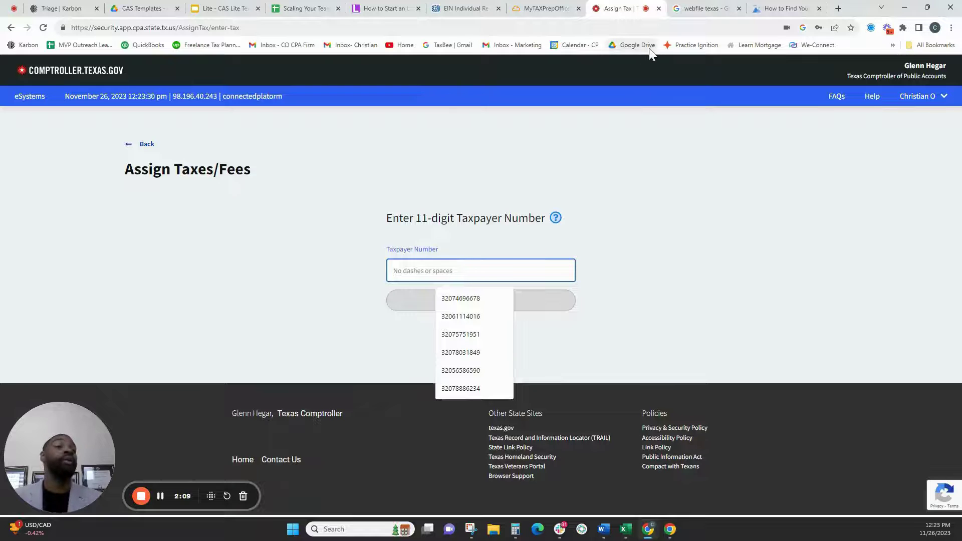
# - Search Google for 'cpa entity search' and open the Taxable Entity Search result
pyautogui.click(697, 8)
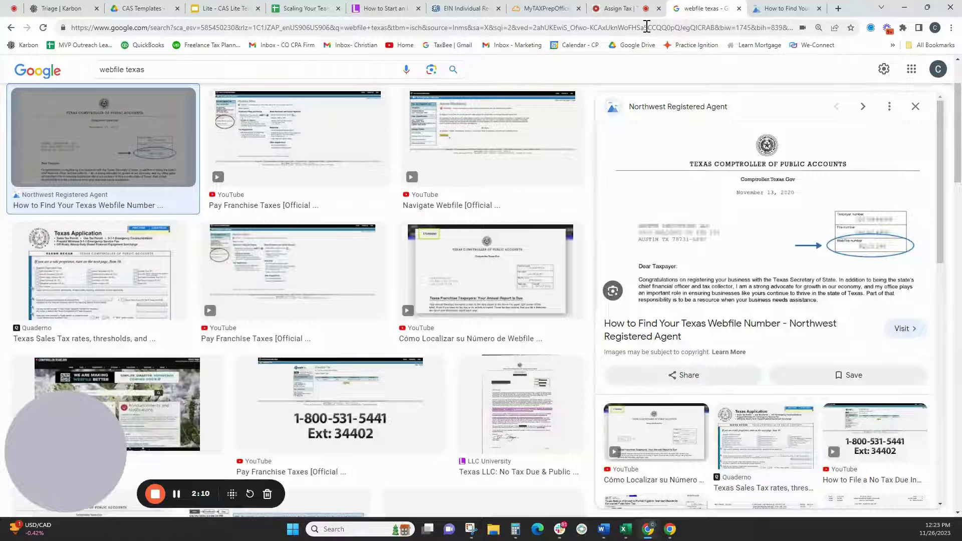
pyautogui.click(647, 26)
pyautogui.write('cpa entiry')
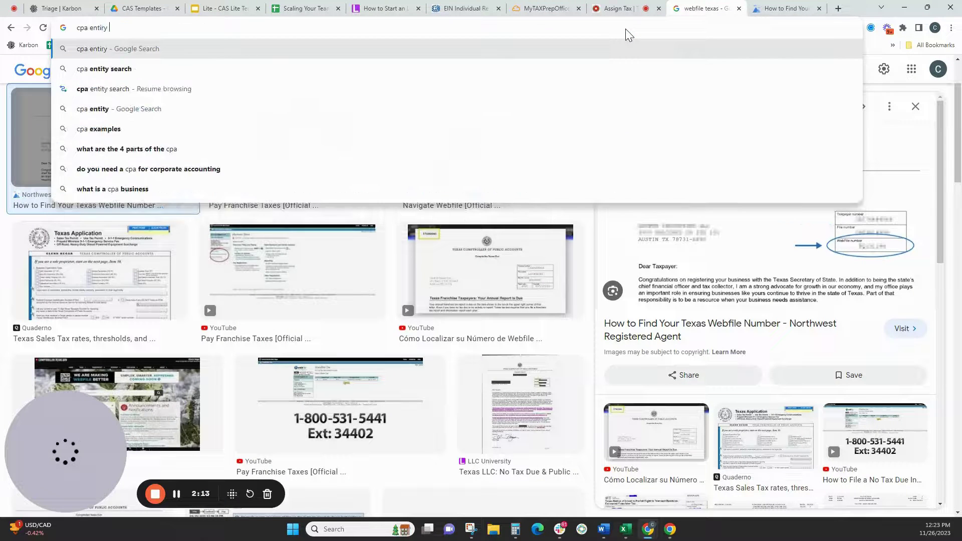
pyautogui.press('BackSpace')
pyautogui.press('BackSpace')
pyautogui.press('BackSpace')
pyautogui.write('ty sera')
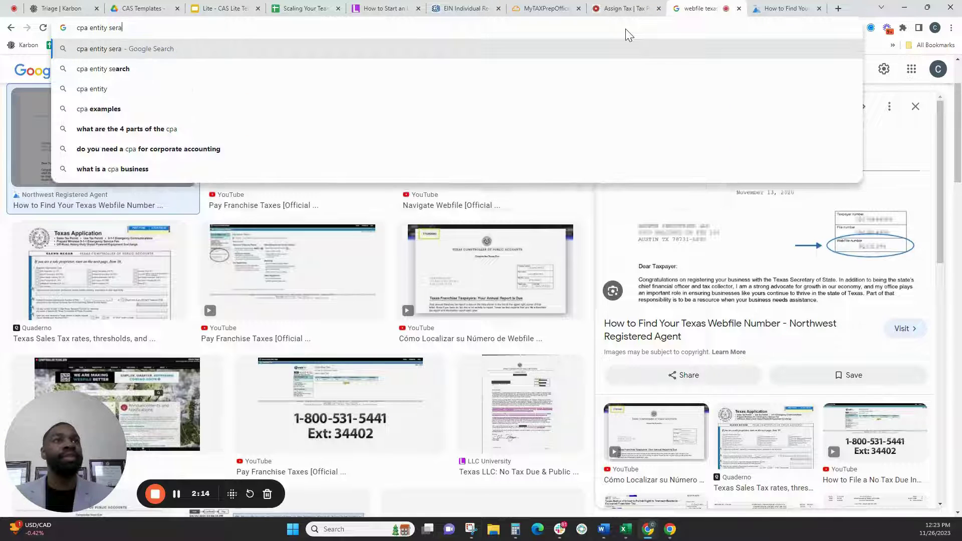
pyautogui.press('BackSpace')
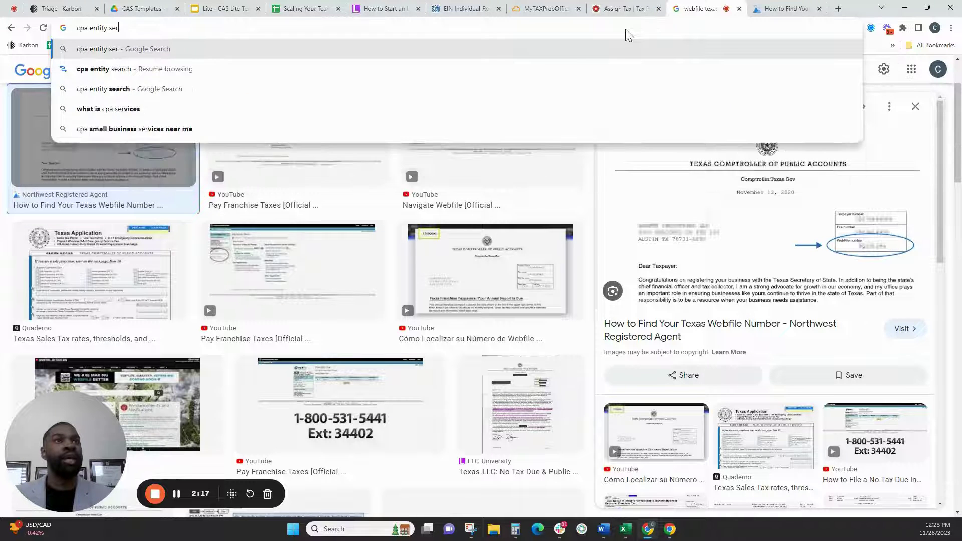
pyautogui.press('BackSpace')
pyautogui.write('arch')
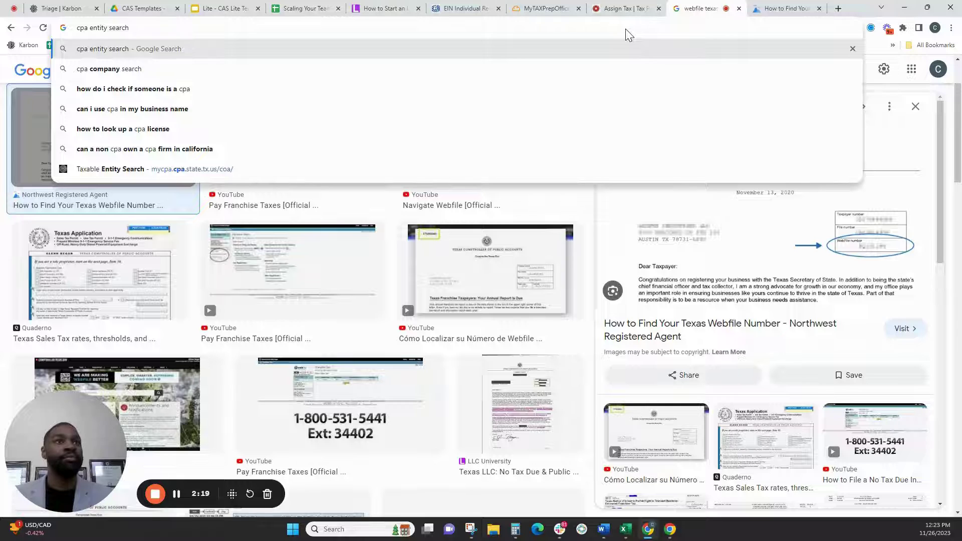
pyautogui.press('Return')
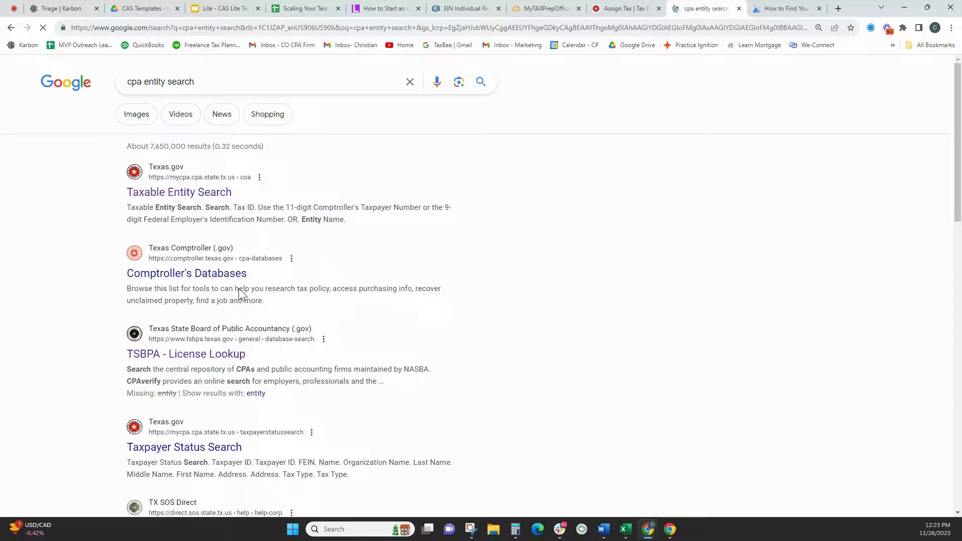
pyautogui.click(199, 200)
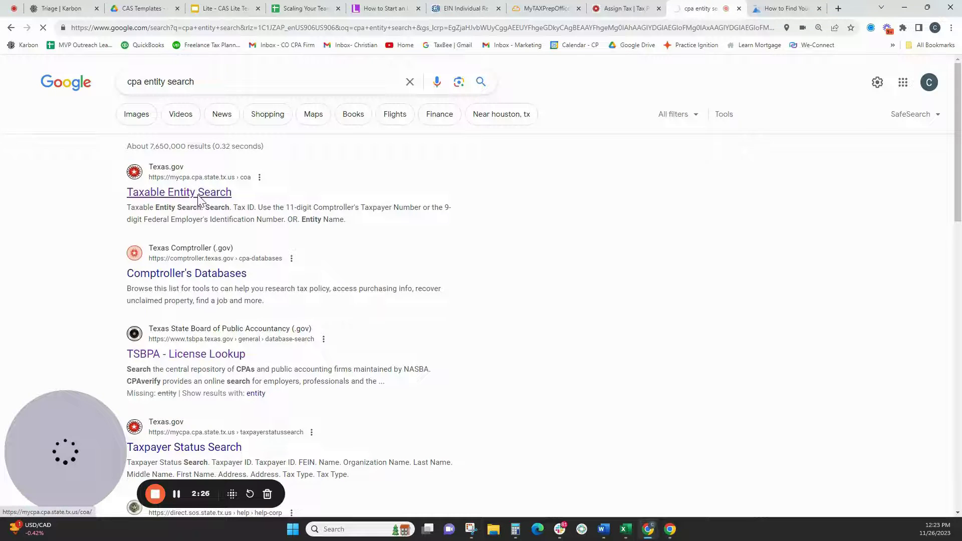
# - Search entity names for the owner's name and open Details on the management firm's row
pyautogui.click(435, 213)
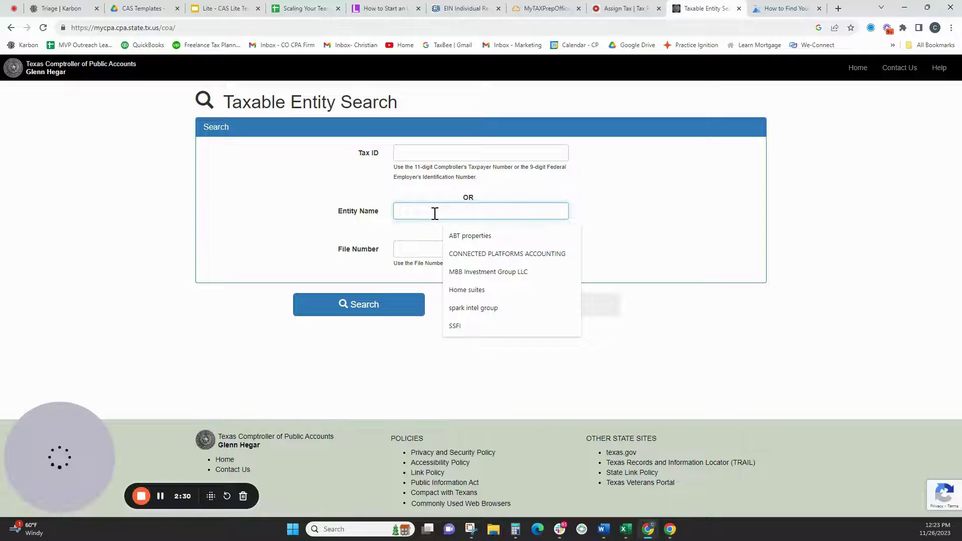
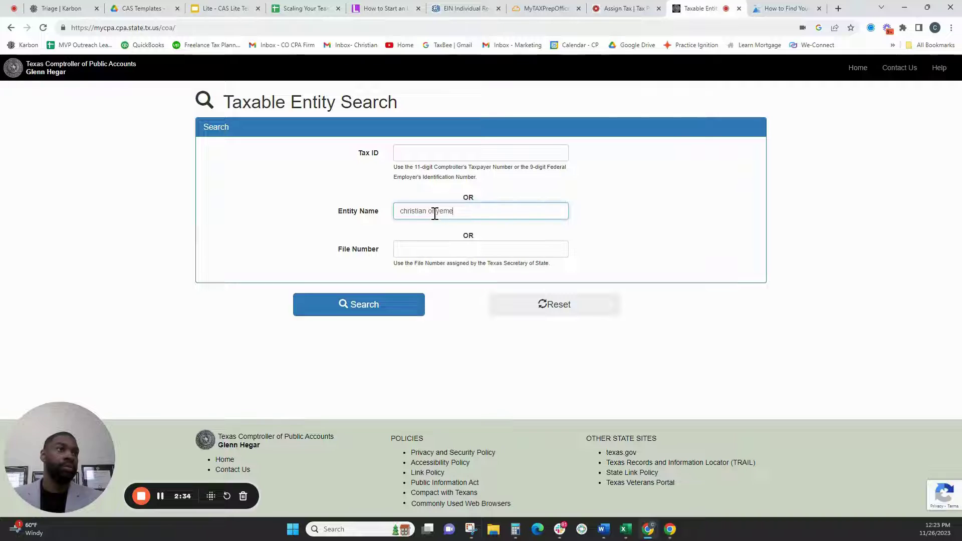
pyautogui.press('Return')
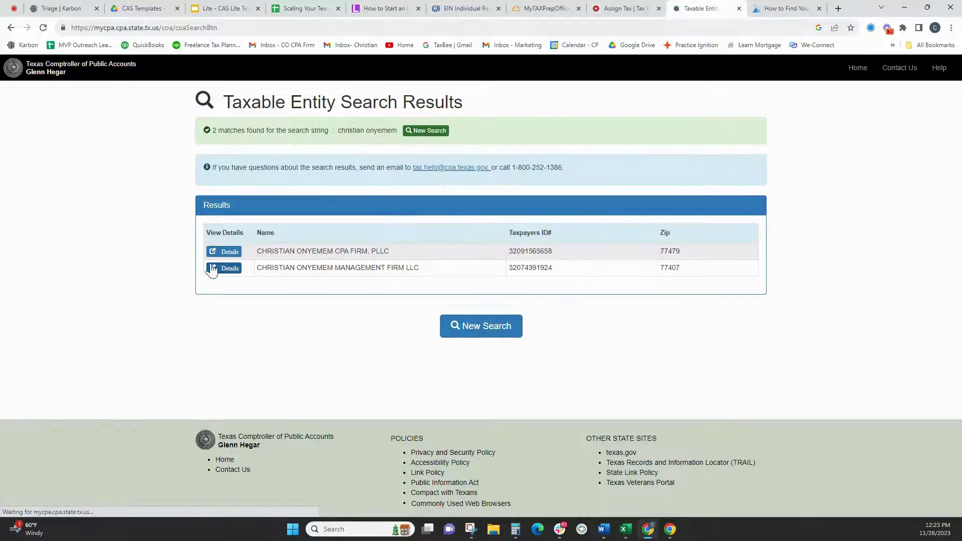
pyautogui.click(218, 270)
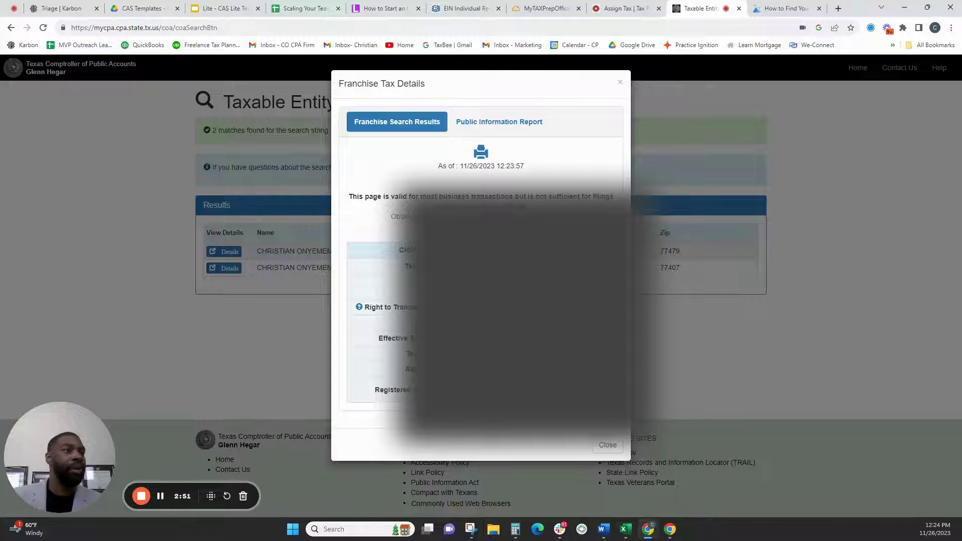
# - Paste the firm's taxpayer number, confirm Franchise Tax shows Assigned, and go back
pyautogui.click(620, 11)
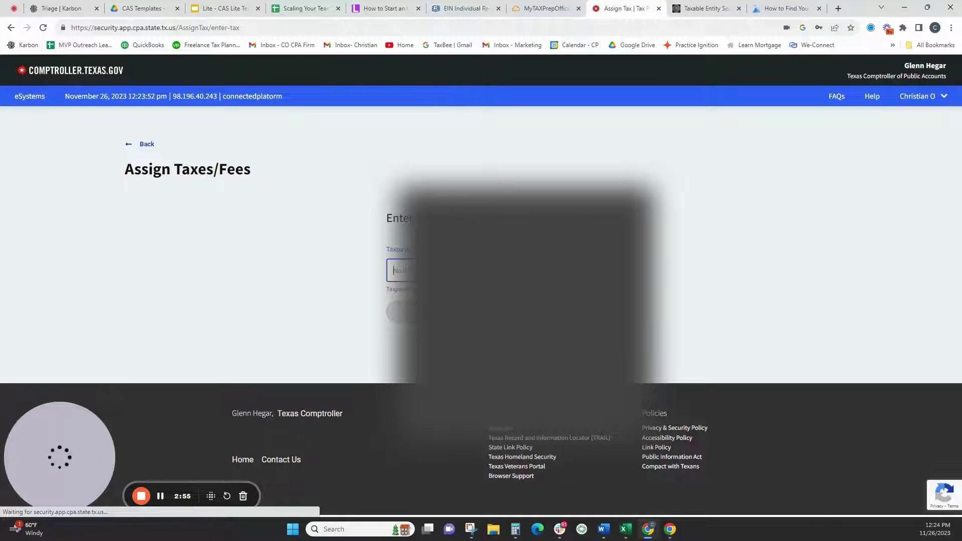
pyautogui.hotkey('ctrl', 'v')
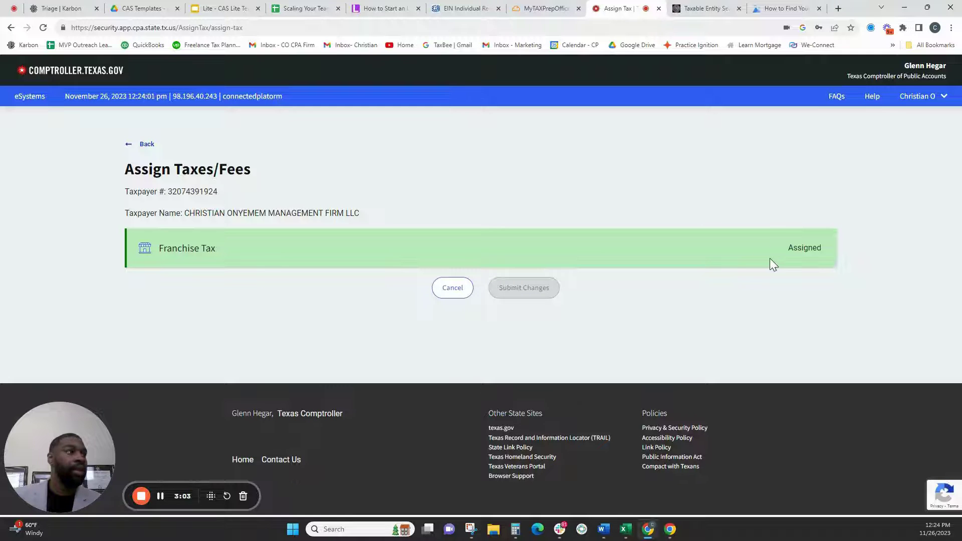
pyautogui.click(147, 145)
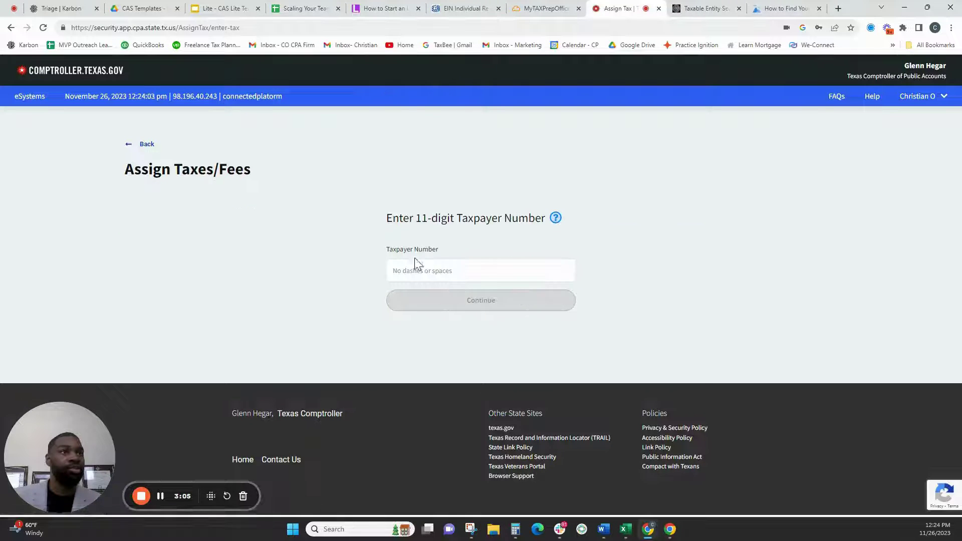
# - Return to the taxpayer accounts dashboard and open the management firm's Franchise Tax row
pyautogui.click(147, 145)
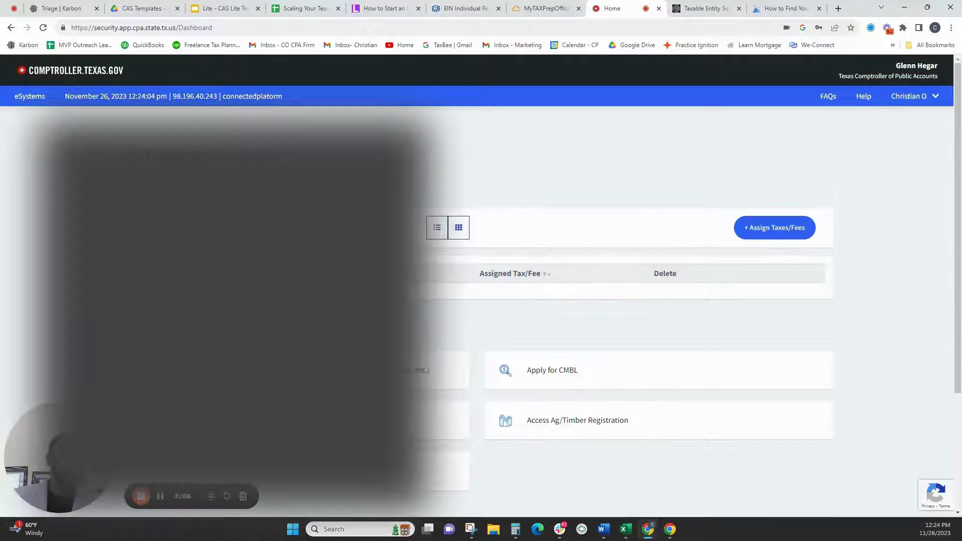
pyautogui.scroll(-4, 626, 311)
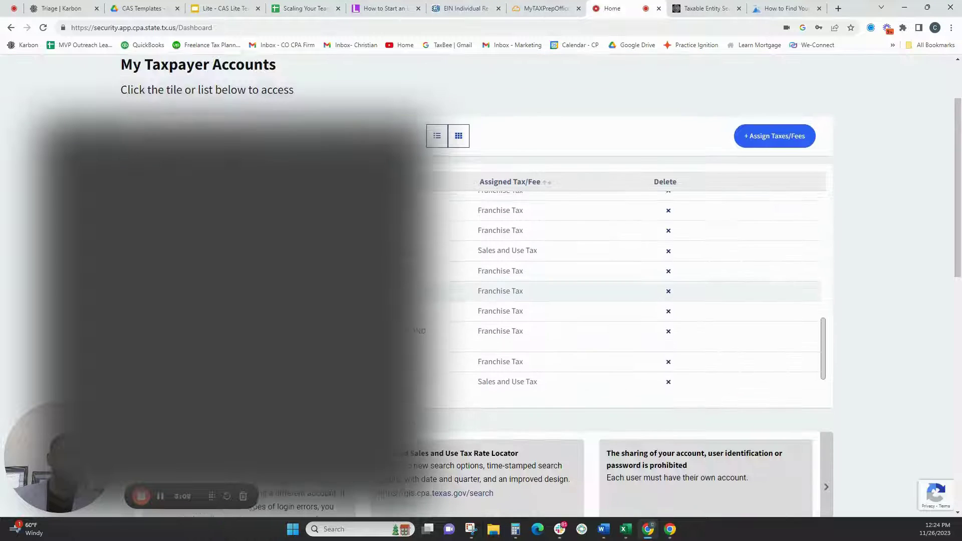
pyautogui.scroll(3, 626, 311)
pyautogui.scroll(2, 626, 310)
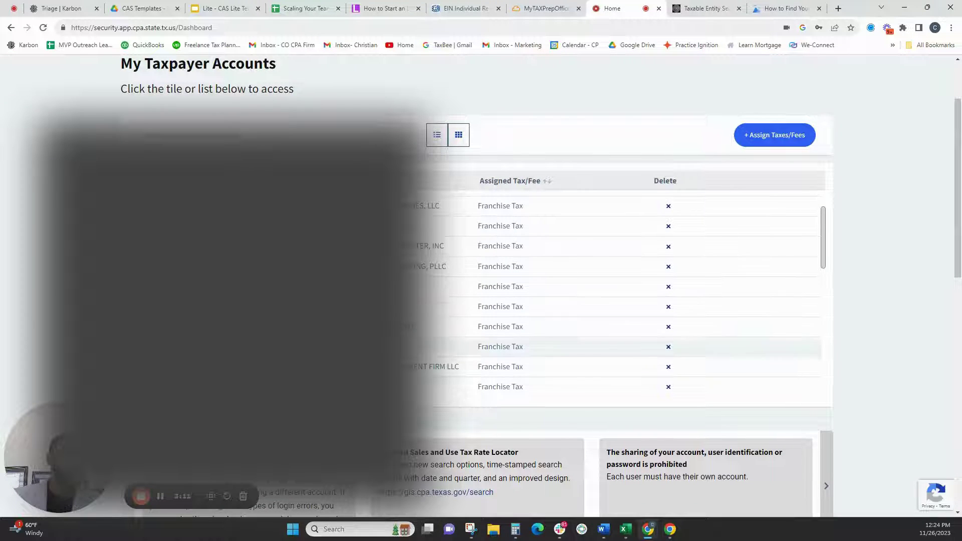
pyautogui.click(441, 366)
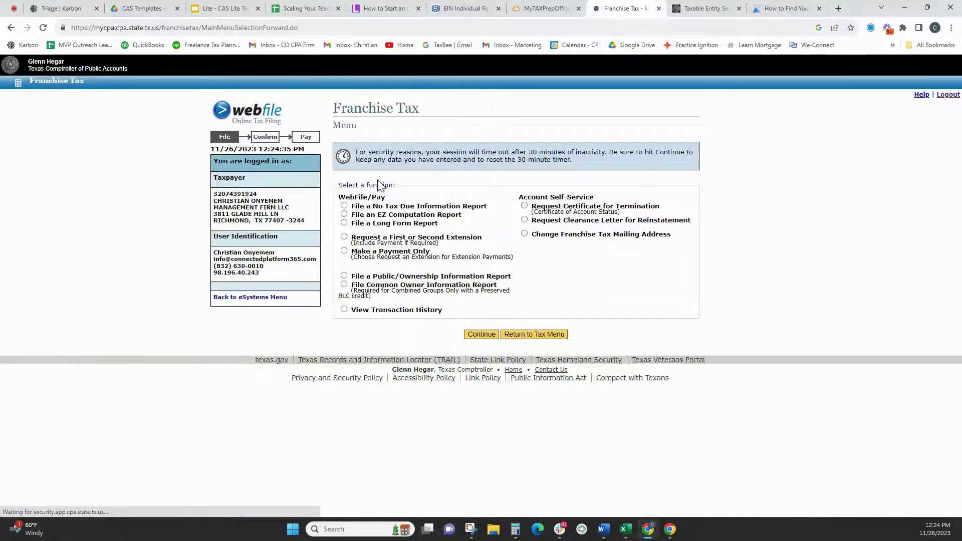
# - Choose 'File a No Tax Due Information Report' and continue to the report year list
pyautogui.click(362, 207)
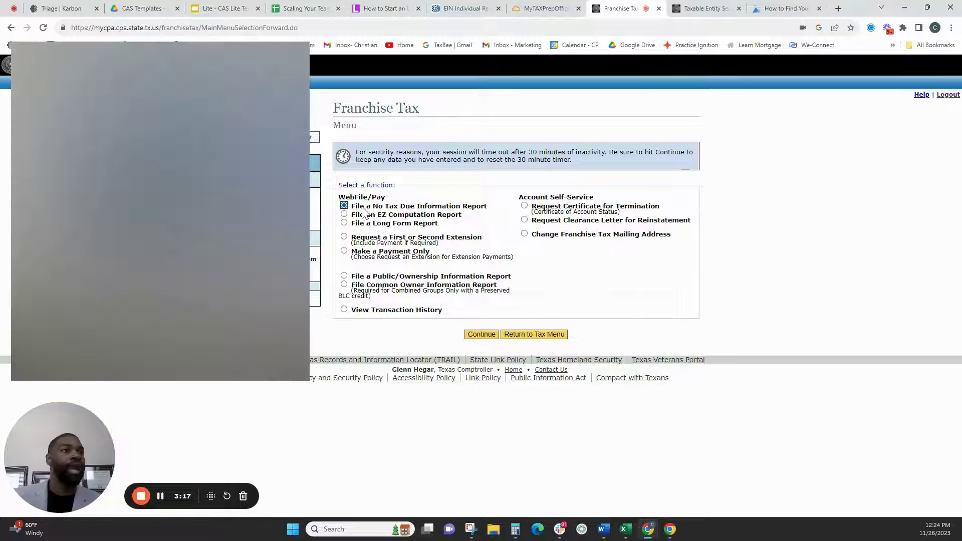
pyautogui.click(493, 335)
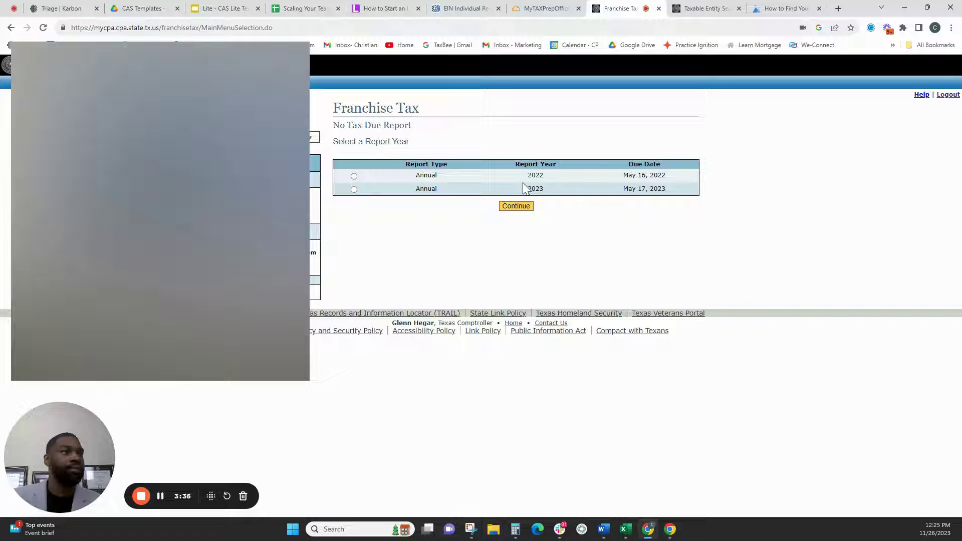
# - Pick the 2022 Annual report year, confirm it, and continue through the instructions page
pyautogui.click(353, 176)
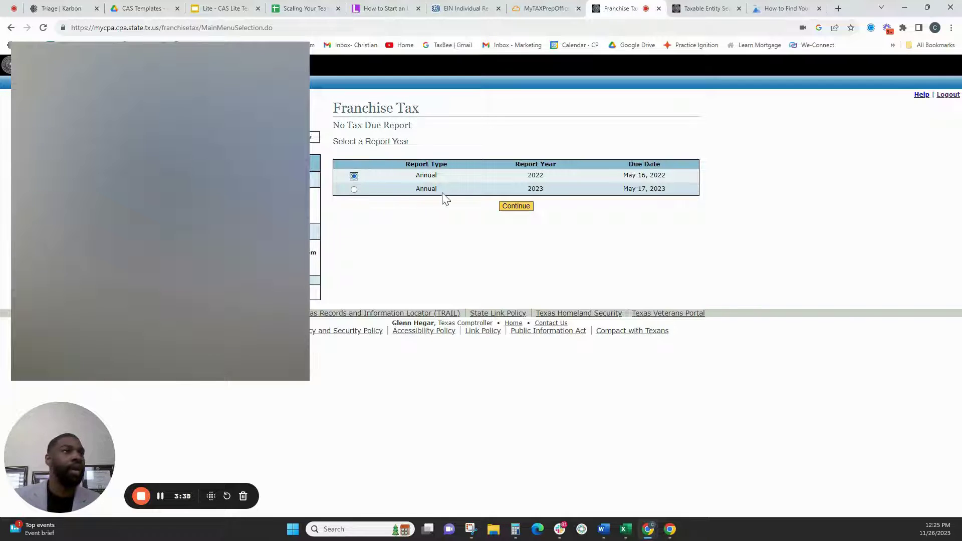
pyautogui.click(516, 206)
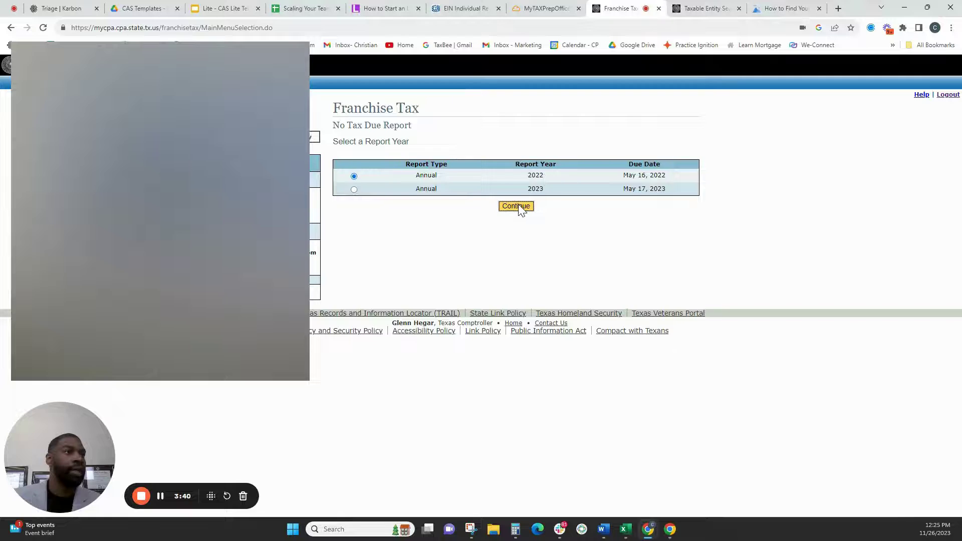
pyautogui.click(516, 305)
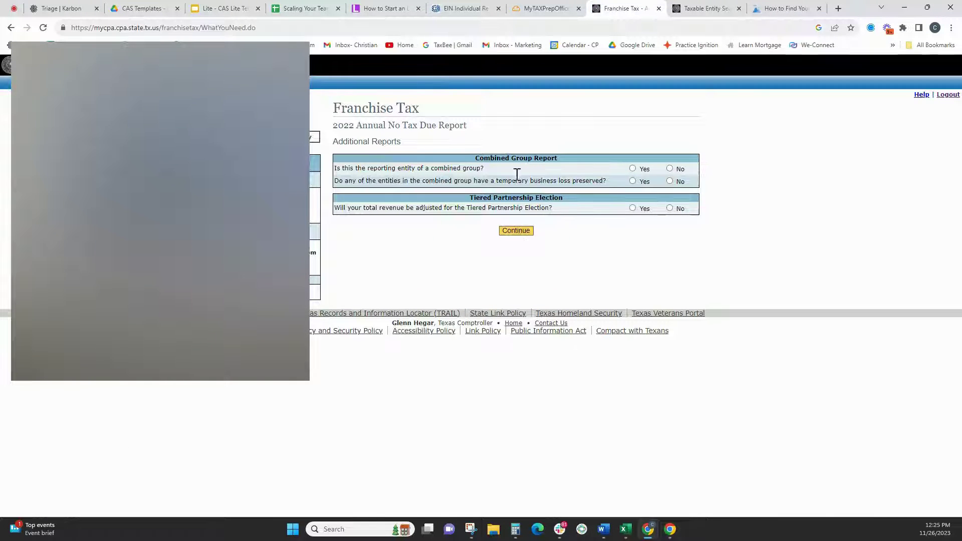
# - Answer No to the Combined Group Report and Tiered Partnership Election questions, then continue
pyautogui.click(670, 169)
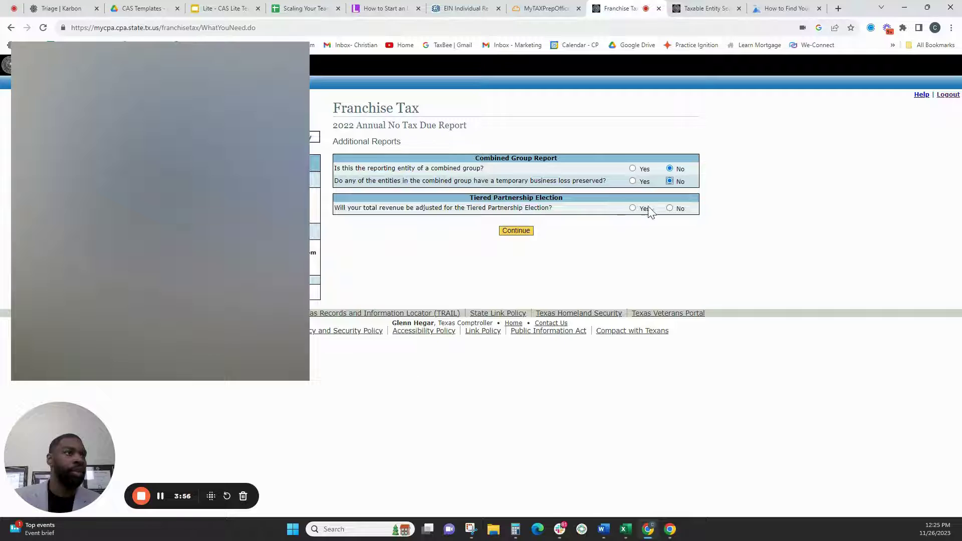
pyautogui.click(669, 208)
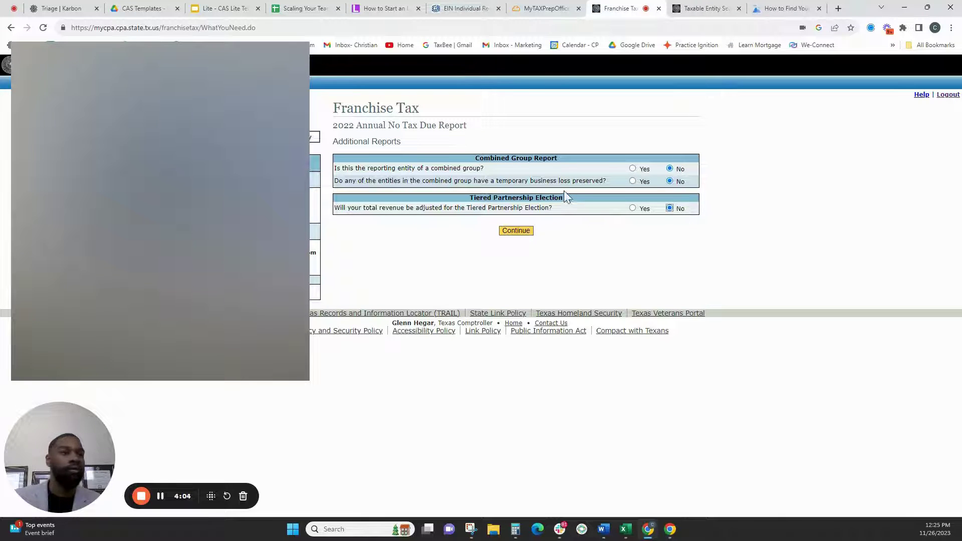
pyautogui.click(515, 230)
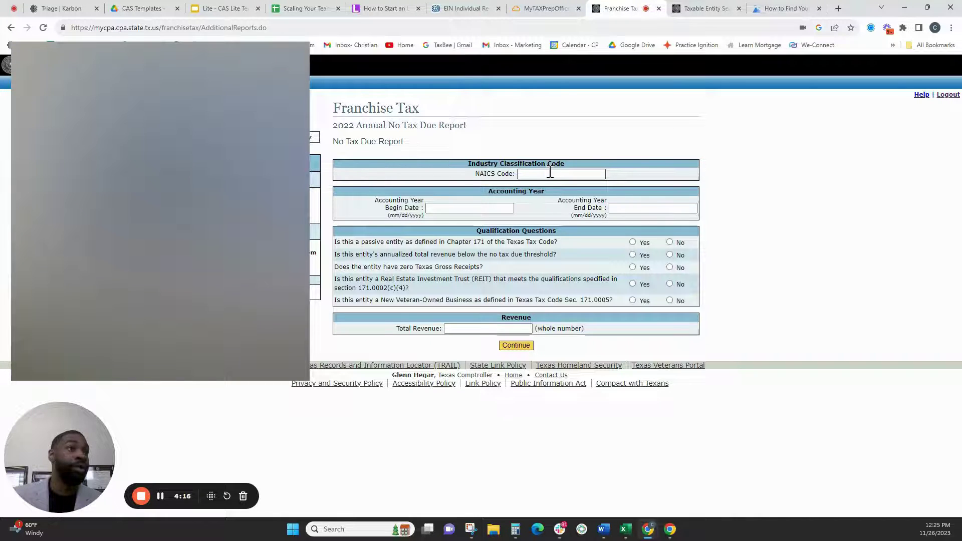
# - Set the accounting year to 01/01/2021 – 12/31/2021 and answer No to passive entity
pyautogui.click(472, 208)
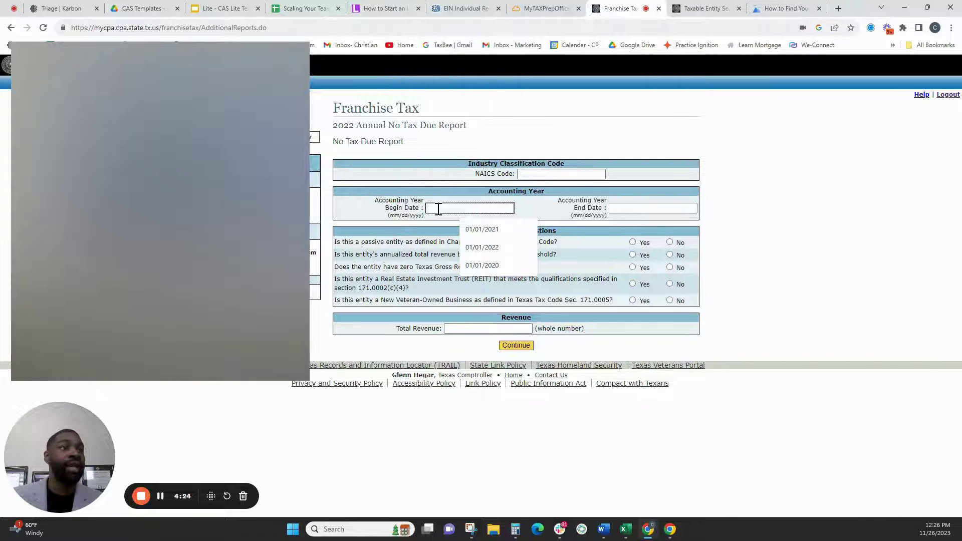
pyautogui.click(477, 228)
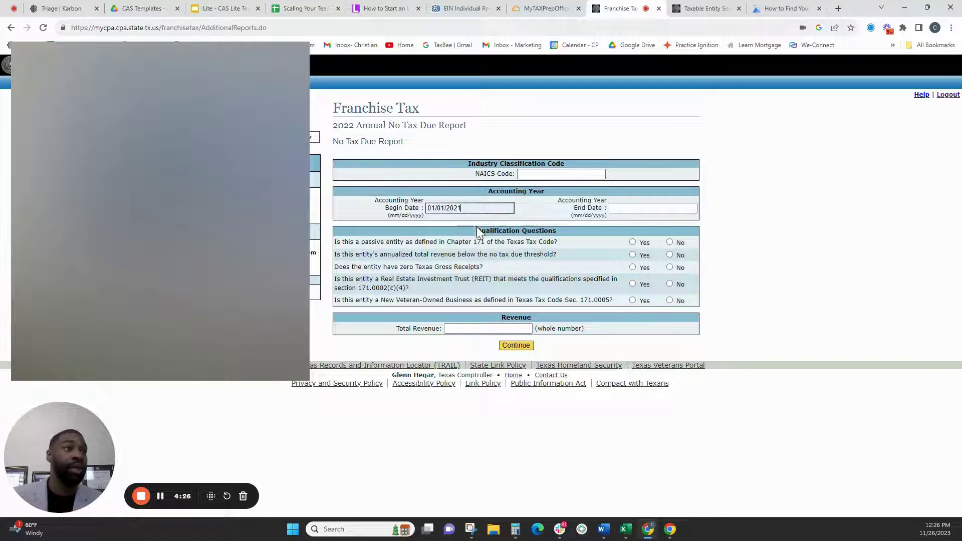
pyautogui.click(626, 209)
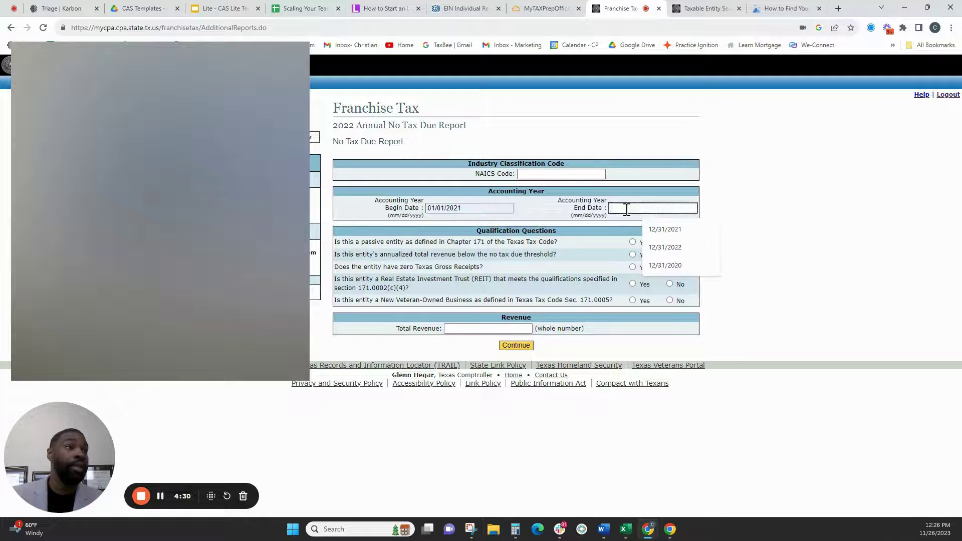
pyautogui.click(656, 230)
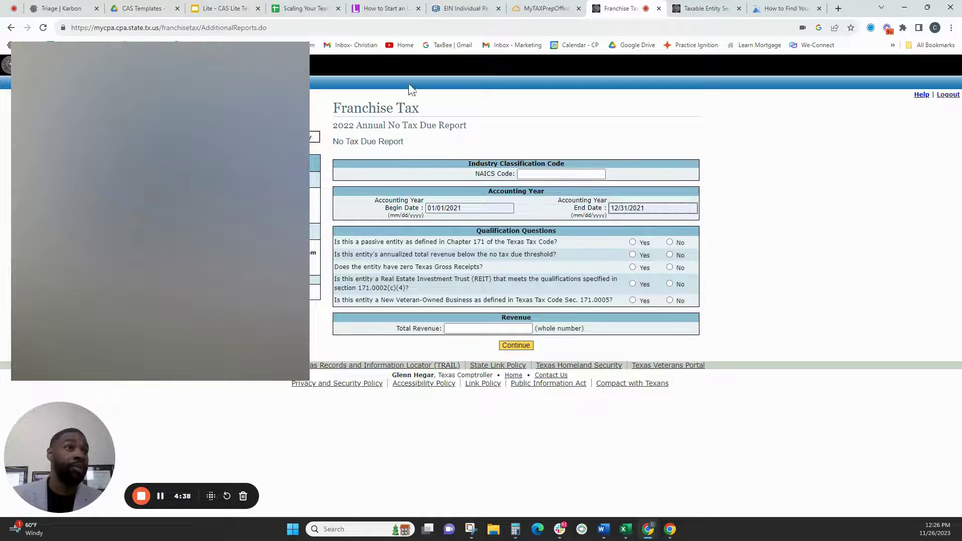
pyautogui.click(670, 241)
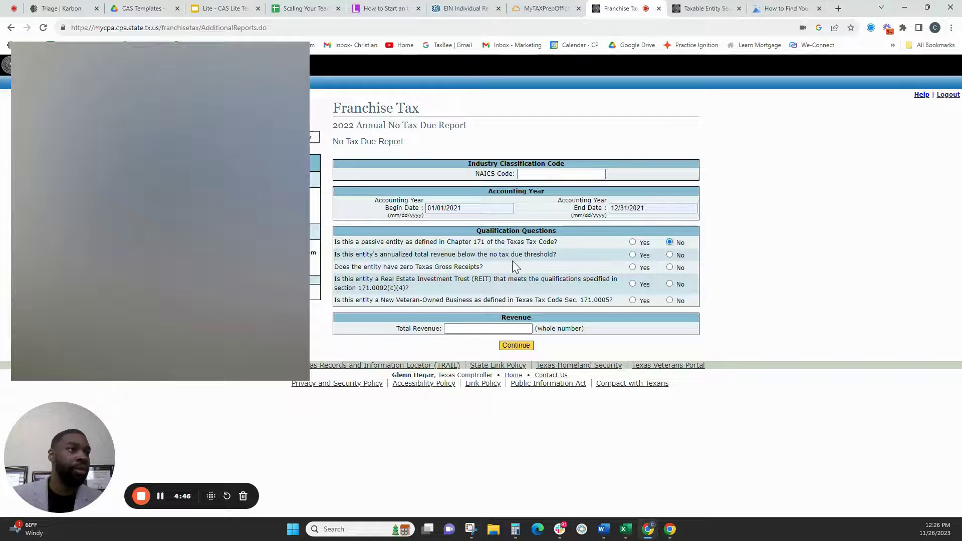
# - Answer Yes to below-threshold revenue, No to zero receipts, REIT and veteran-owned; enter 560000 total revenue
pyautogui.click(633, 255)
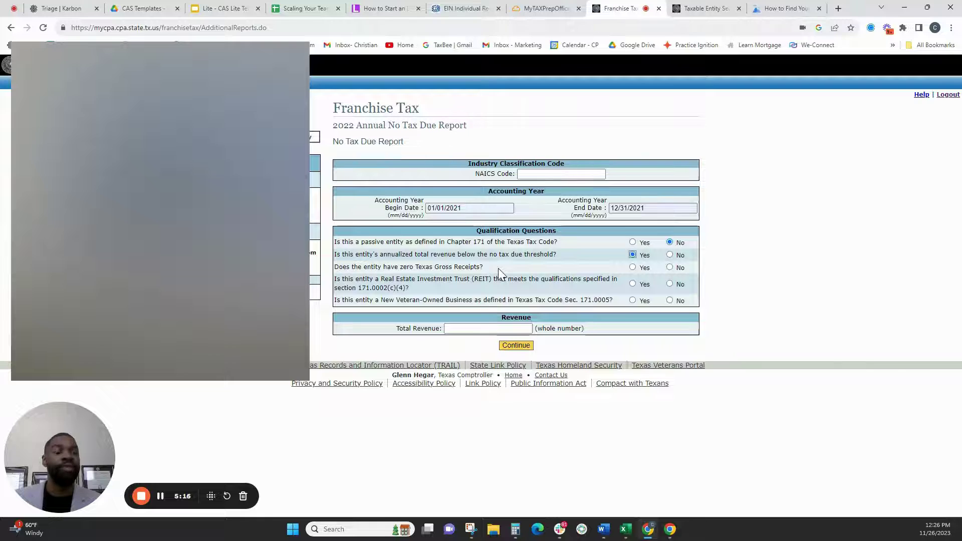
pyautogui.click(633, 267)
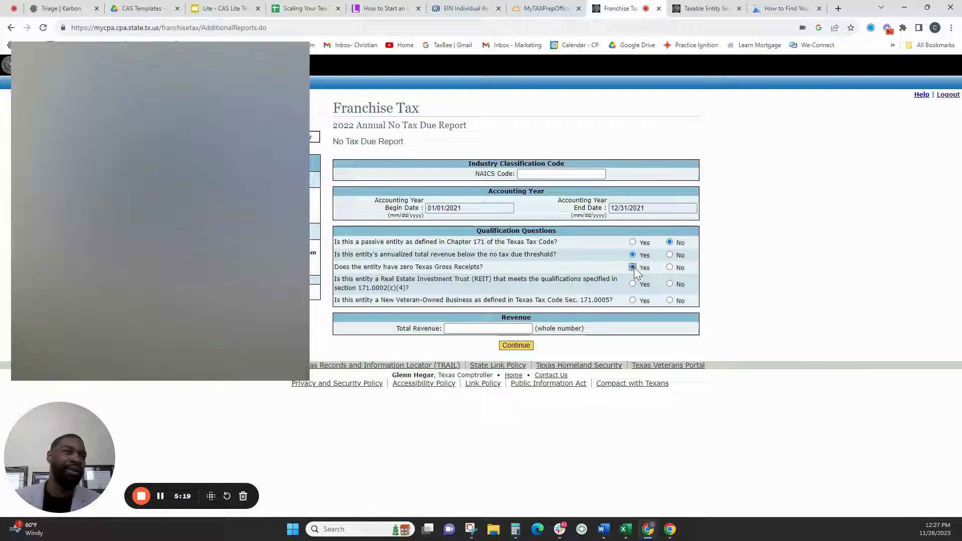
pyautogui.click(670, 269)
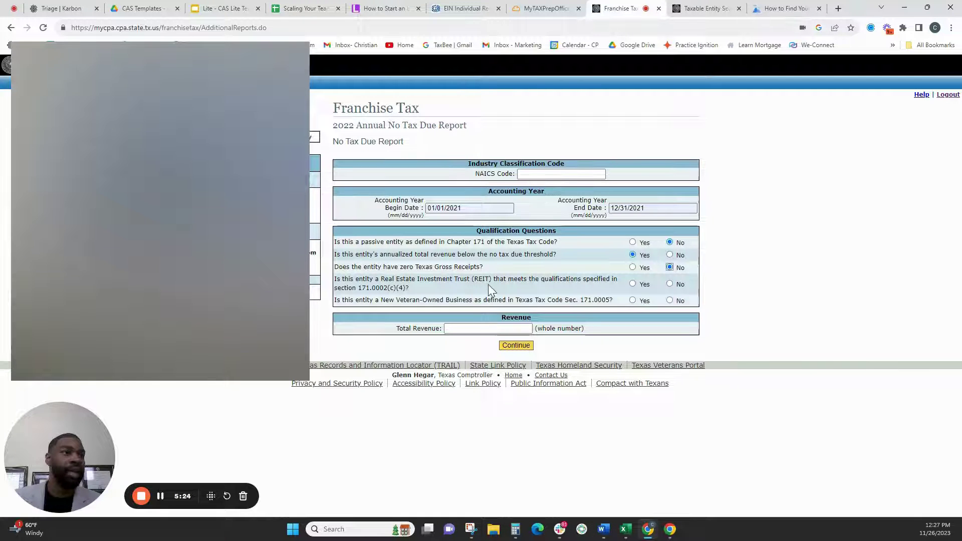
pyautogui.click(670, 284)
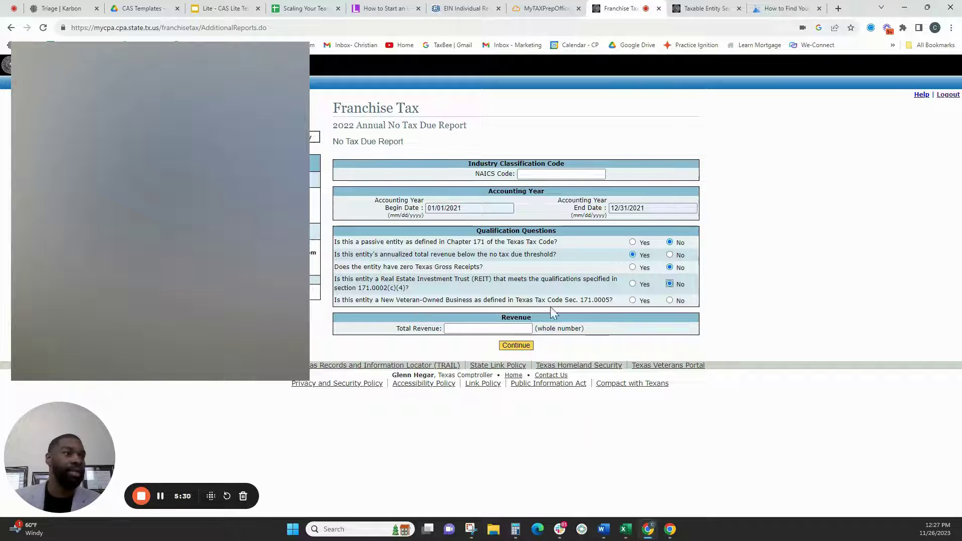
pyautogui.click(670, 300)
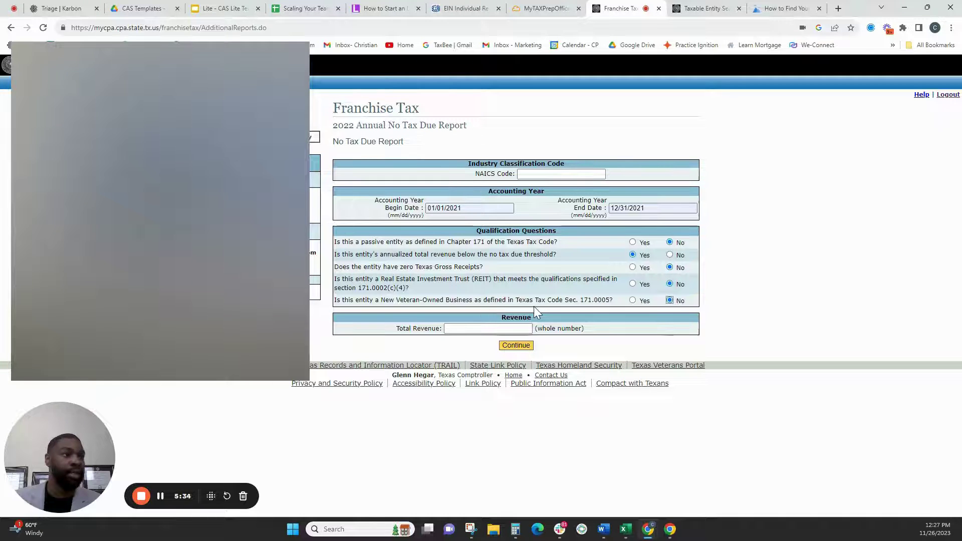
pyautogui.click(474, 328)
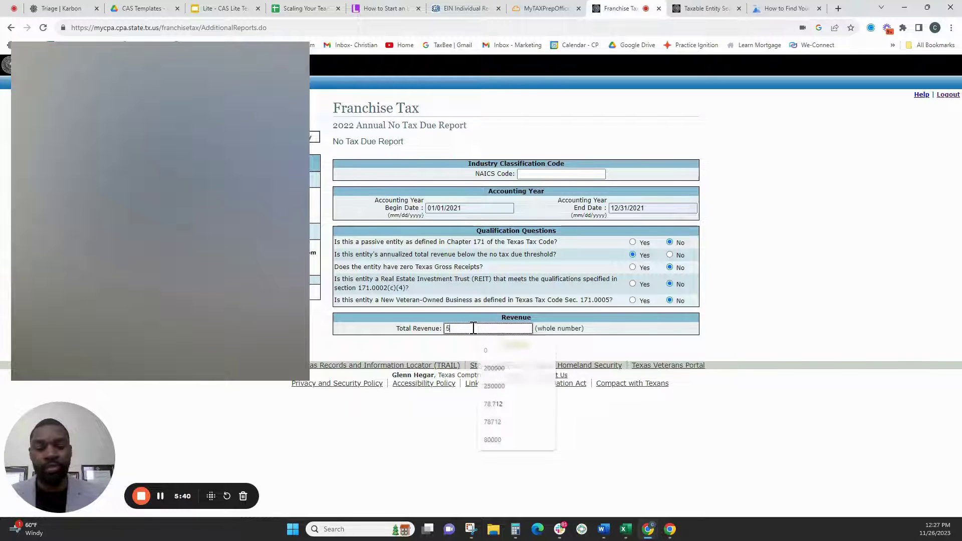
pyautogui.write('560000')
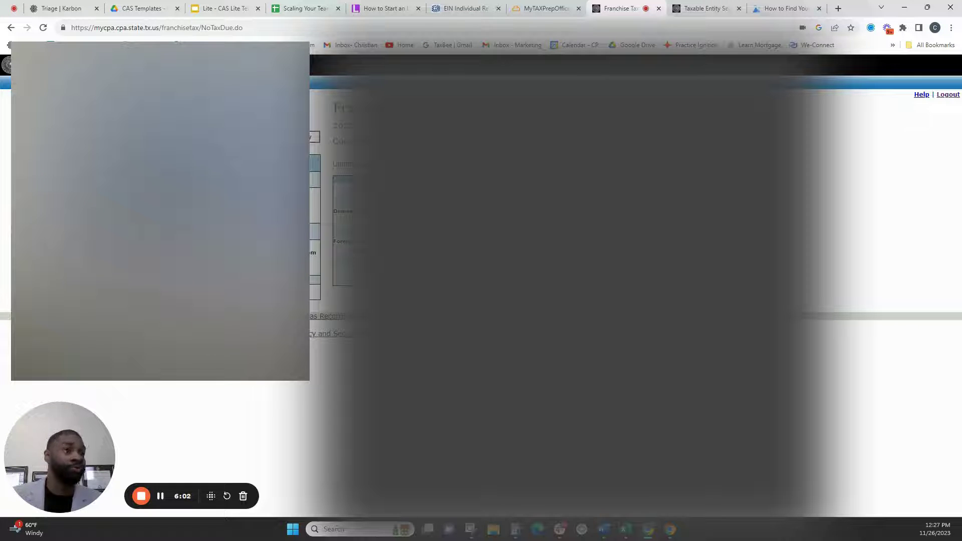
# - Submit the answers, review the mailing address and director details, and continue
pyautogui.press('Return')
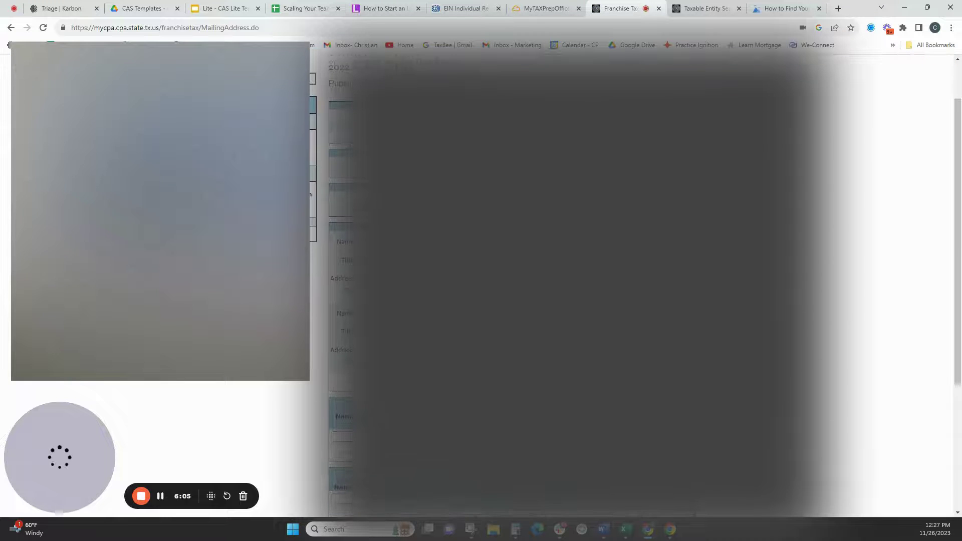
pyautogui.scroll(-1, 551, 280)
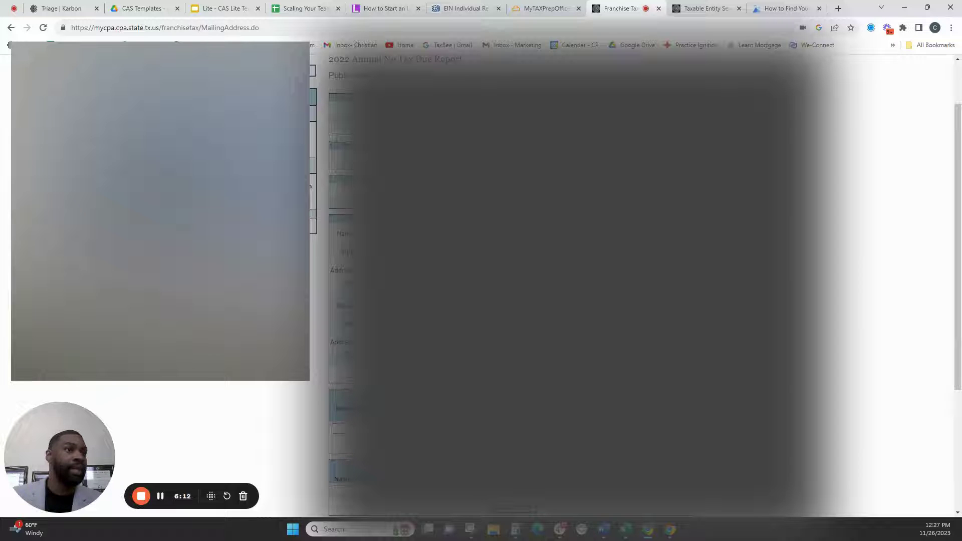
pyautogui.scroll(-1, 551, 281)
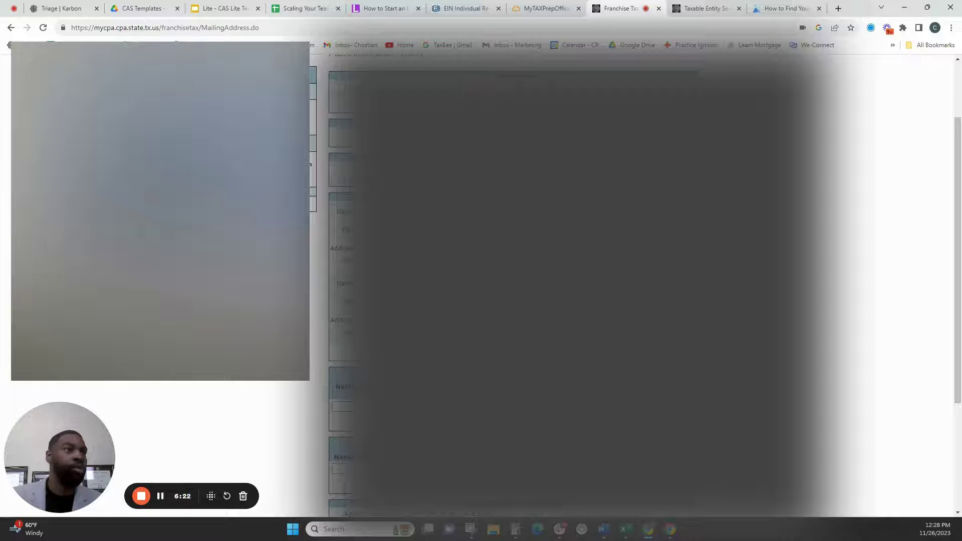
pyautogui.scroll(-3, 511, 280)
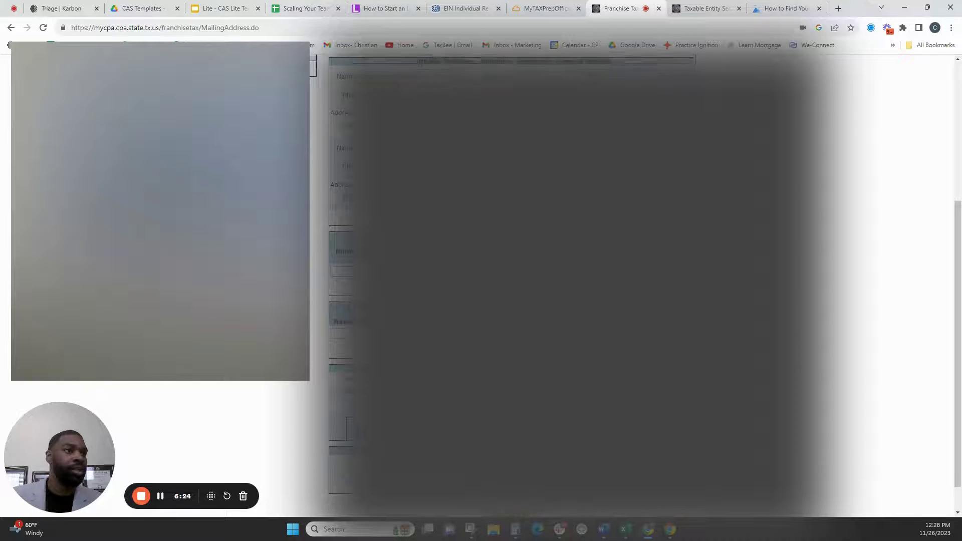
pyautogui.scroll(-1, 511, 281)
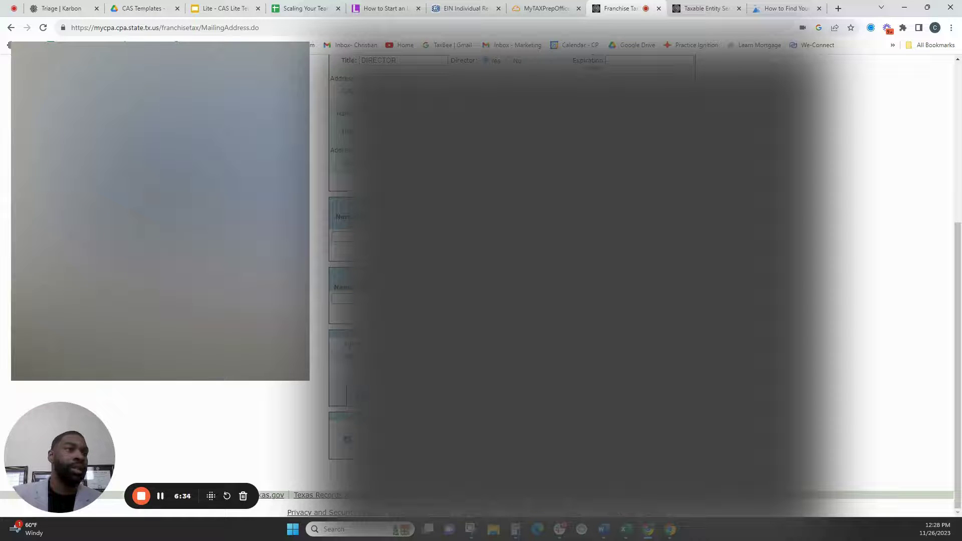
pyautogui.press('Return')
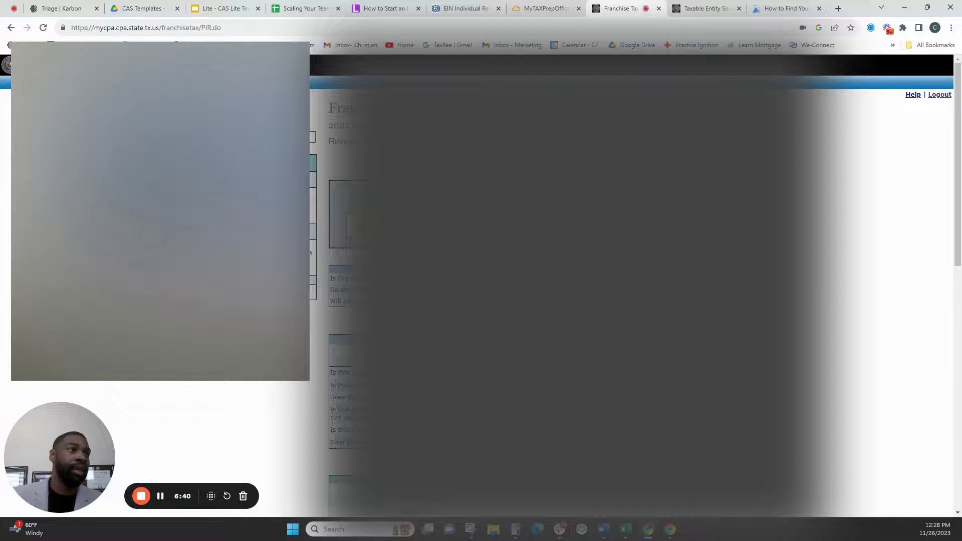
# - Scroll through the Public Information Report page to its officer and declaration sections
pyautogui.scroll(-1, 551, 280)
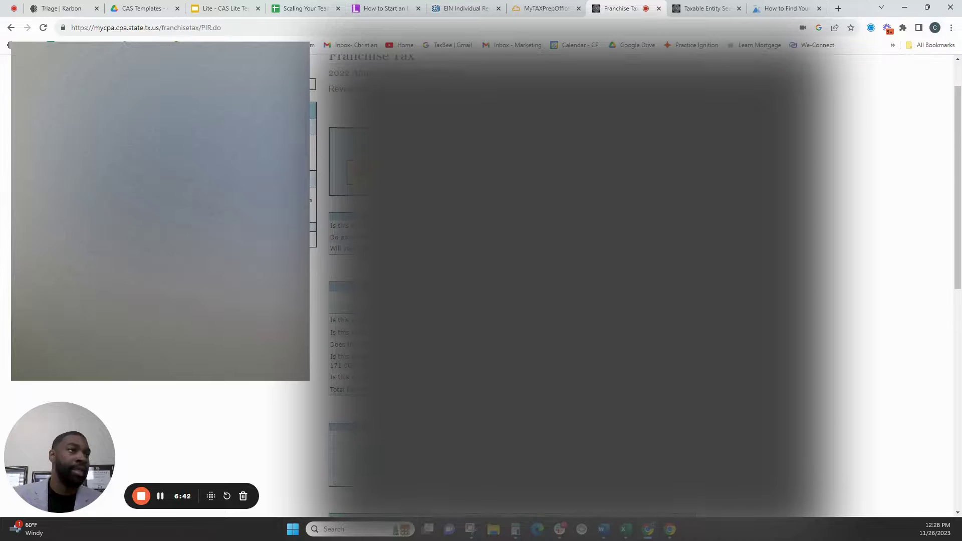
pyautogui.scroll(-7, 551, 281)
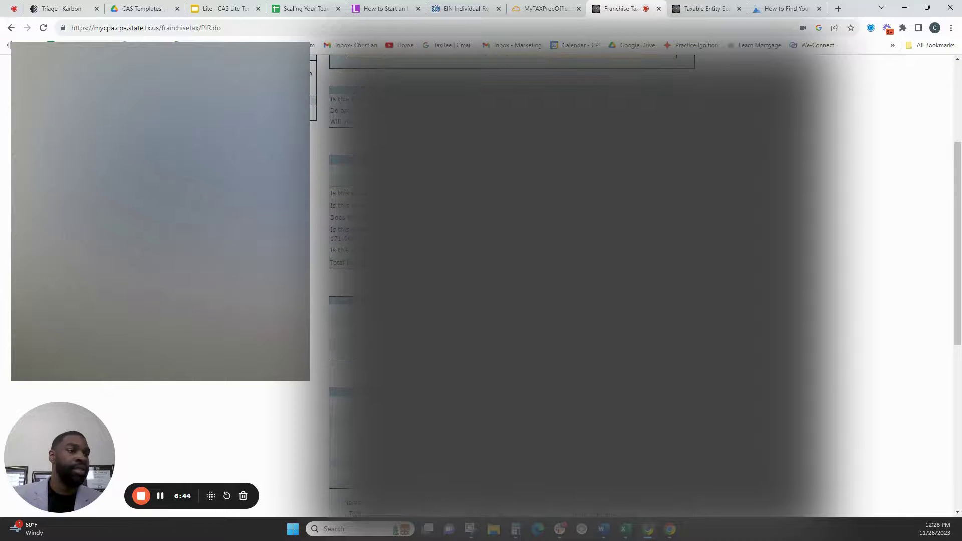
pyautogui.scroll(-2, 551, 281)
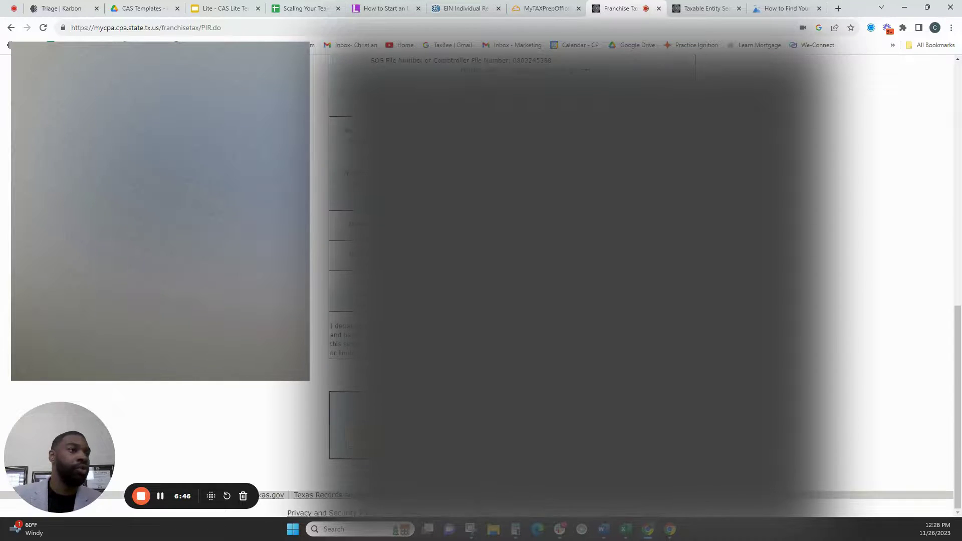